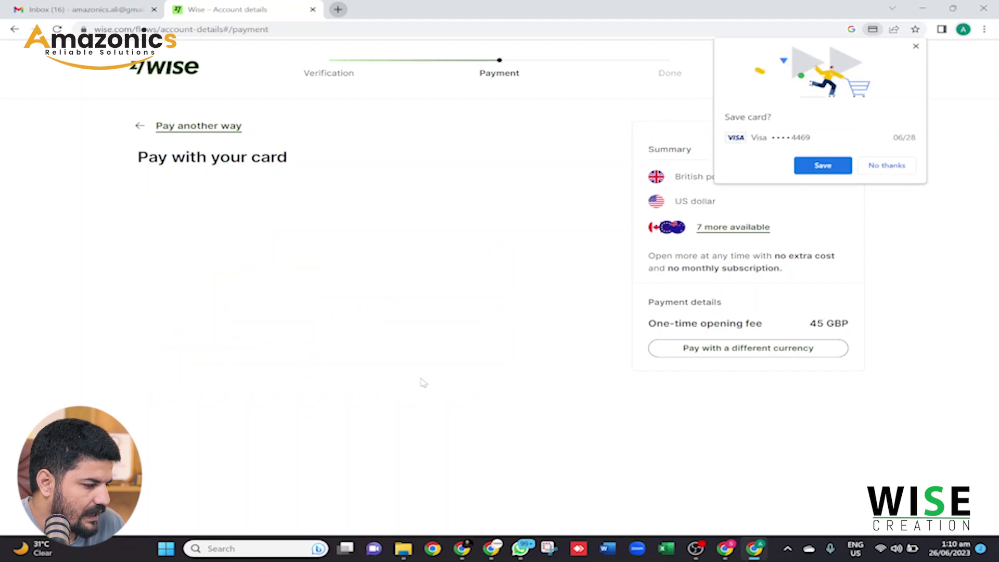
Decline saving the card, approve the 45 GBP opening fee through the Wise App, and continue to the account home.
click(888, 165)
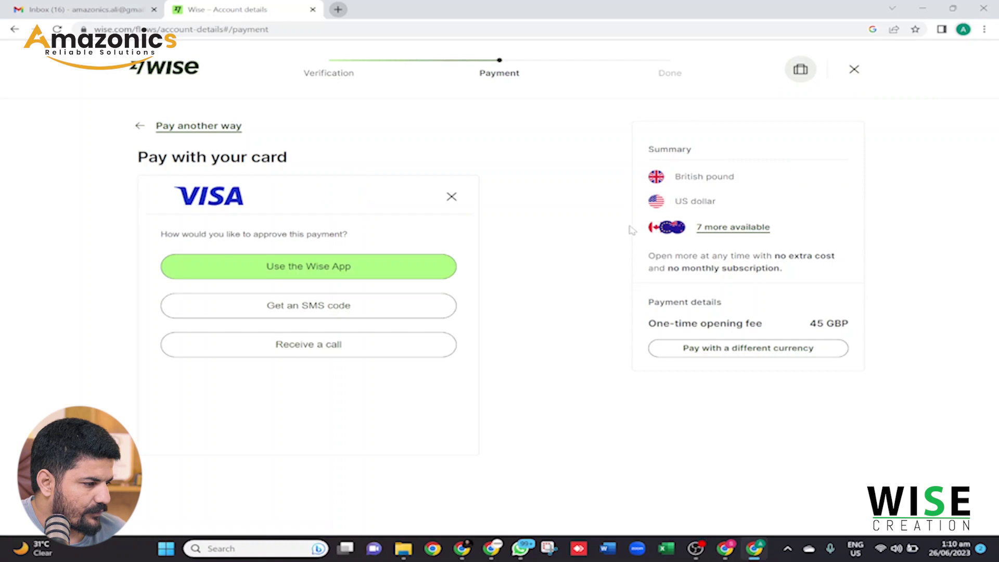
click(371, 272)
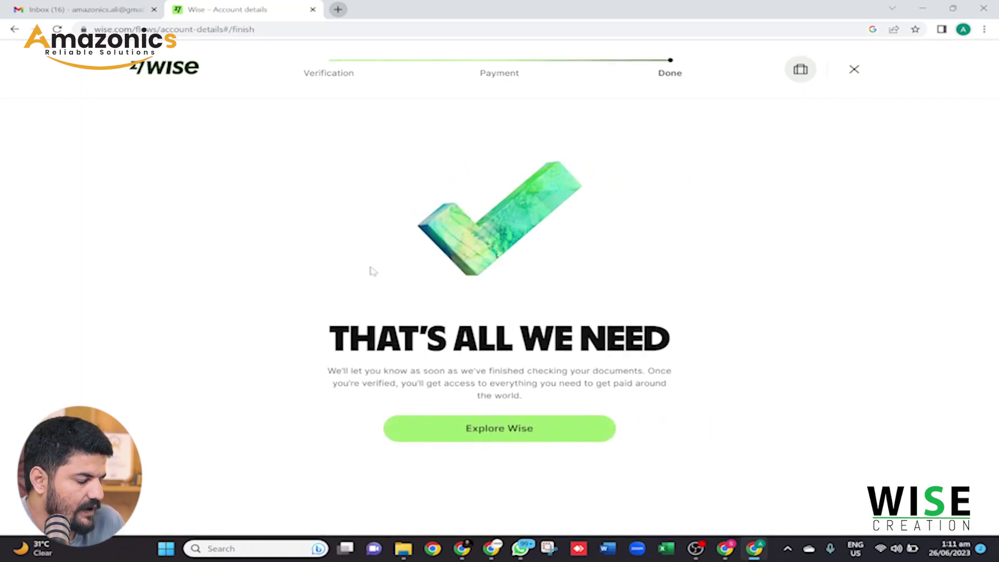
click(525, 429)
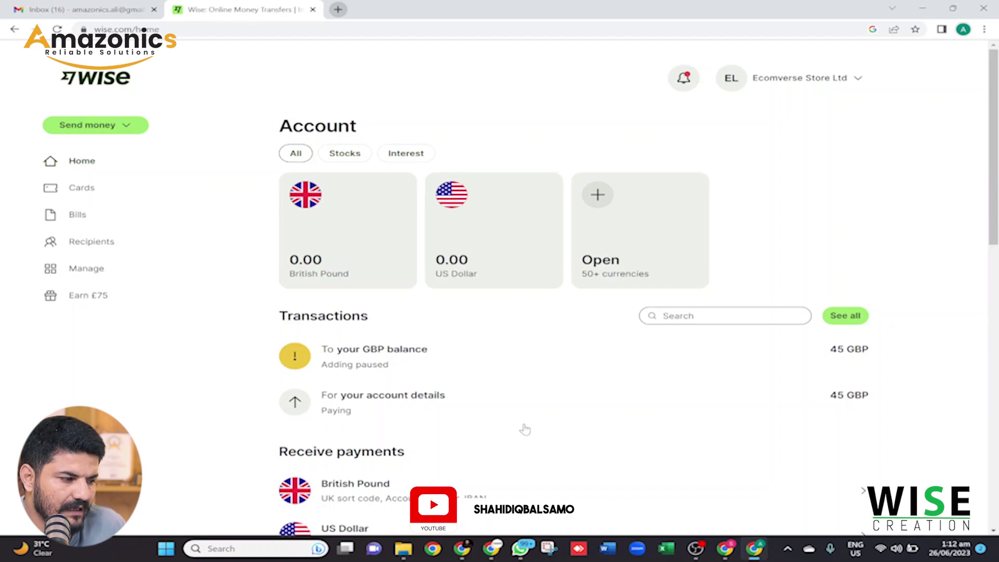
Open the paused 45 GBP transfer, check the notifications, follow its fix request, and return to the account home.
click(392, 356)
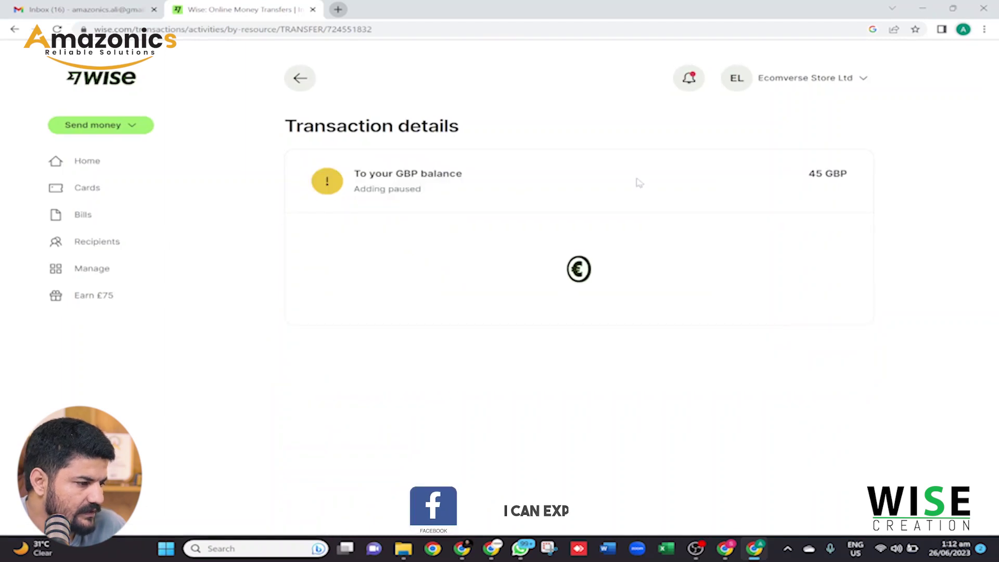
click(690, 79)
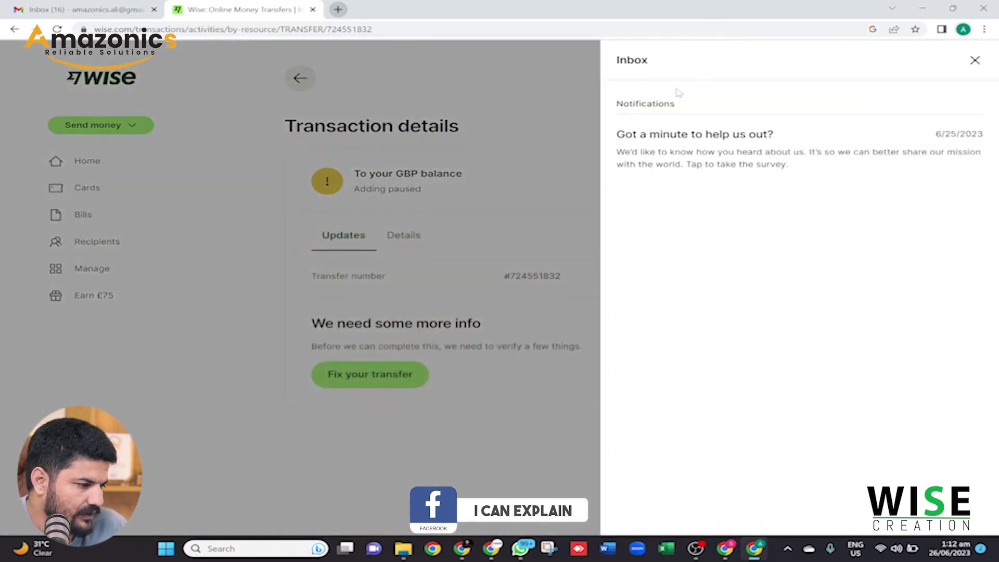
click(536, 145)
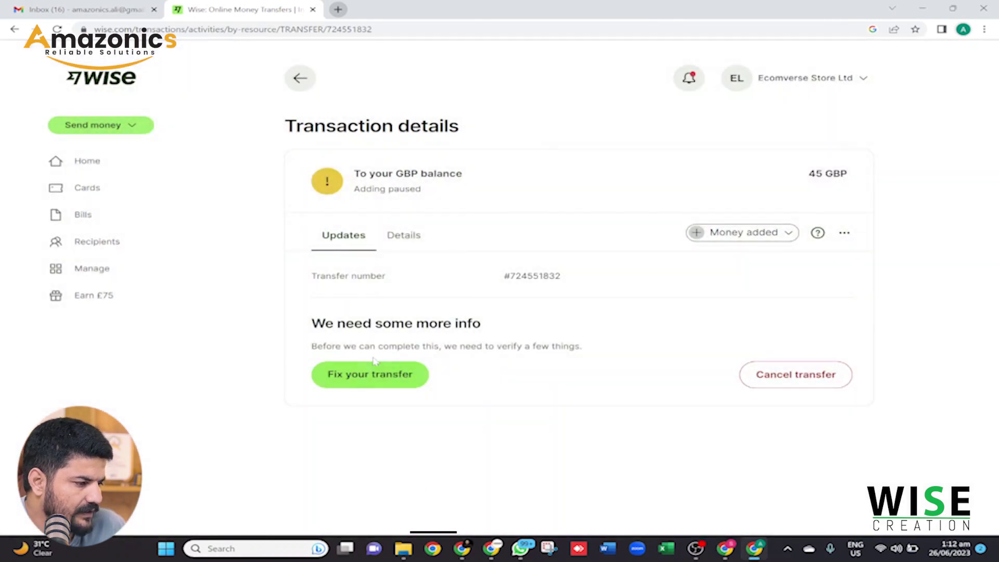
click(396, 384)
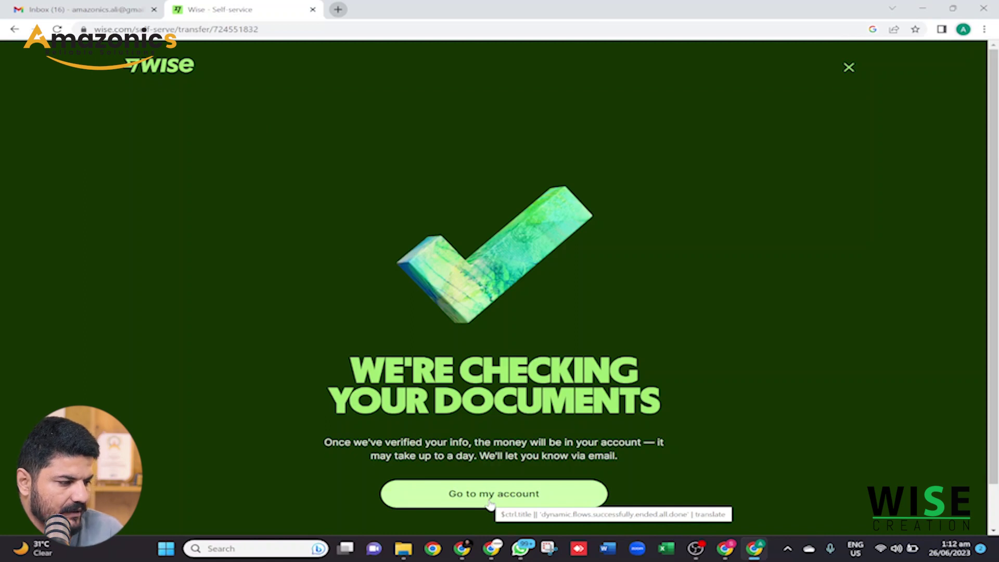
click(490, 503)
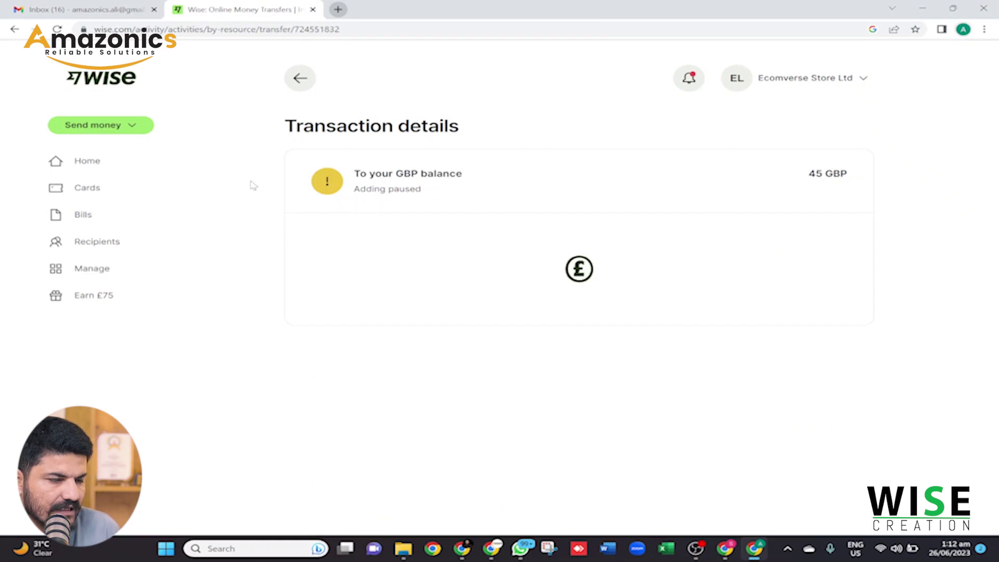
click(106, 165)
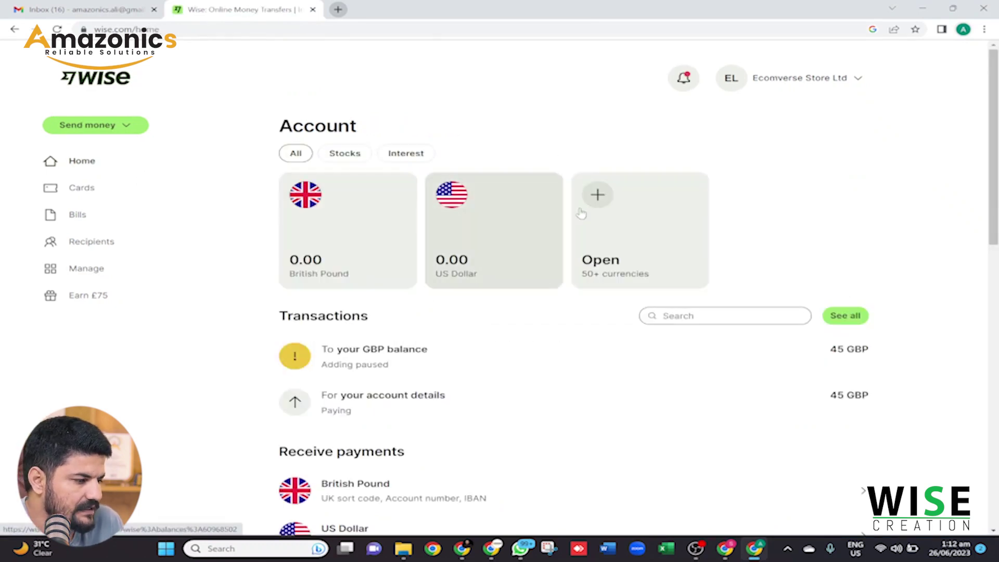
Request receiving details for the USD balance, go through the business verification request, and return to the account home.
click(477, 239)
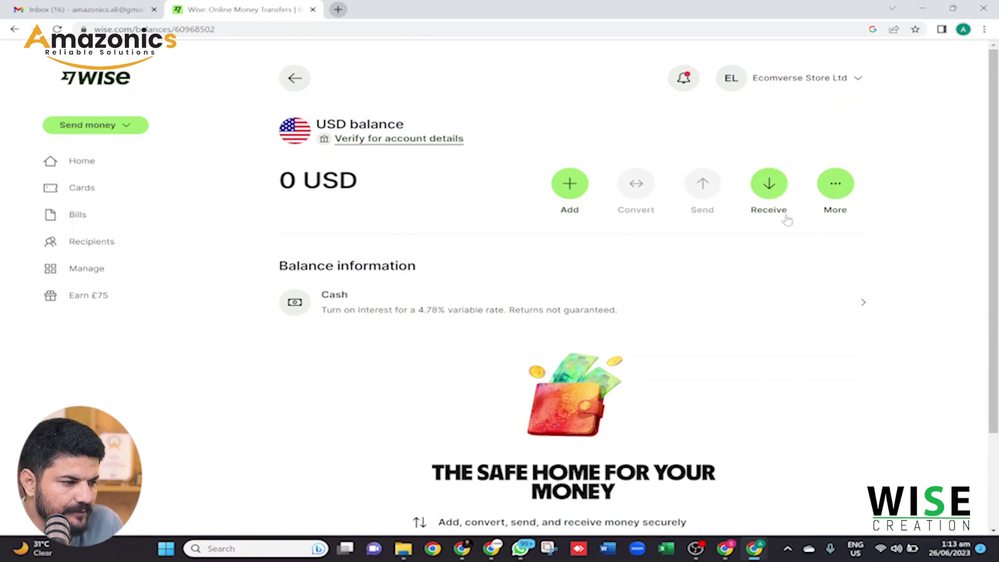
click(770, 184)
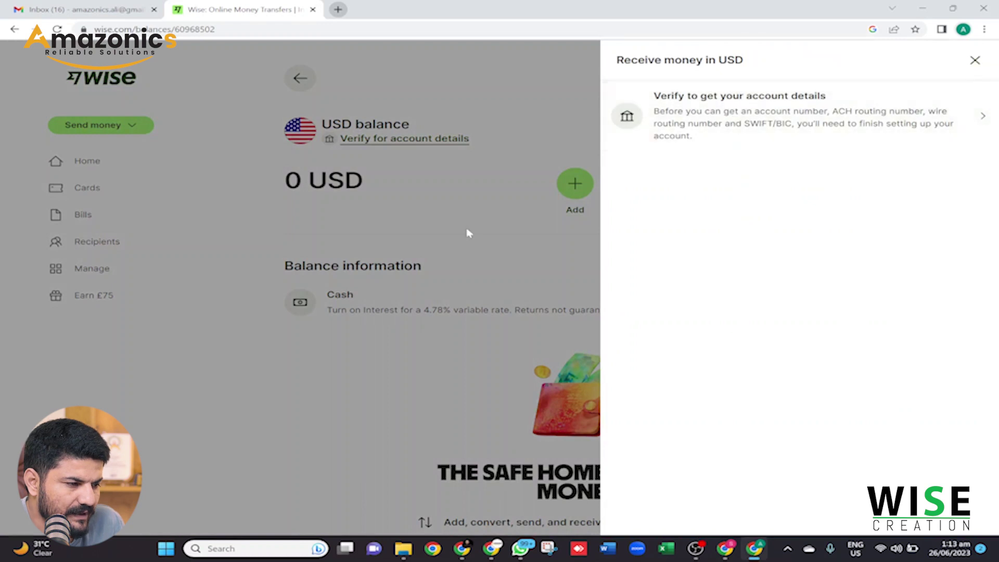
click(868, 137)
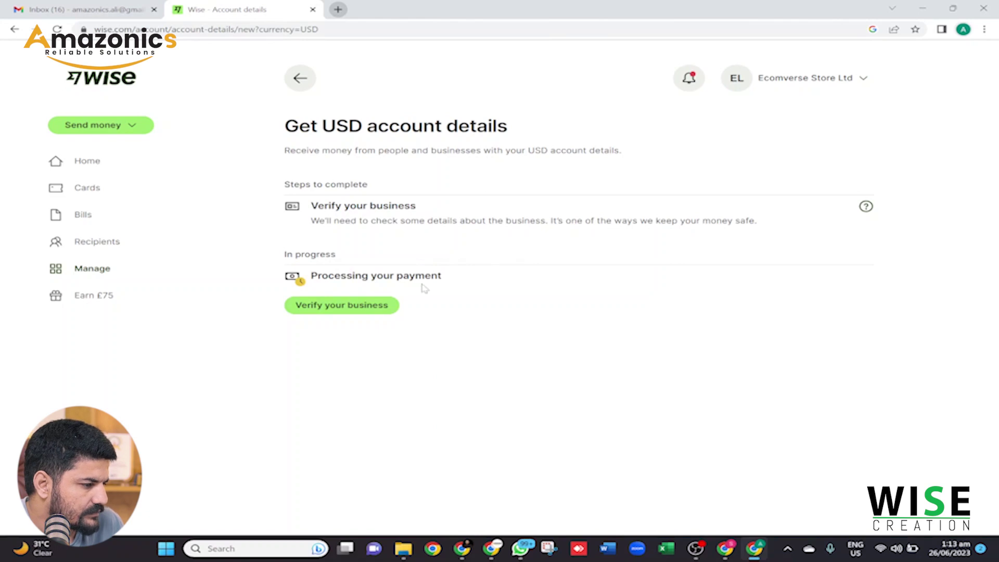
click(364, 308)
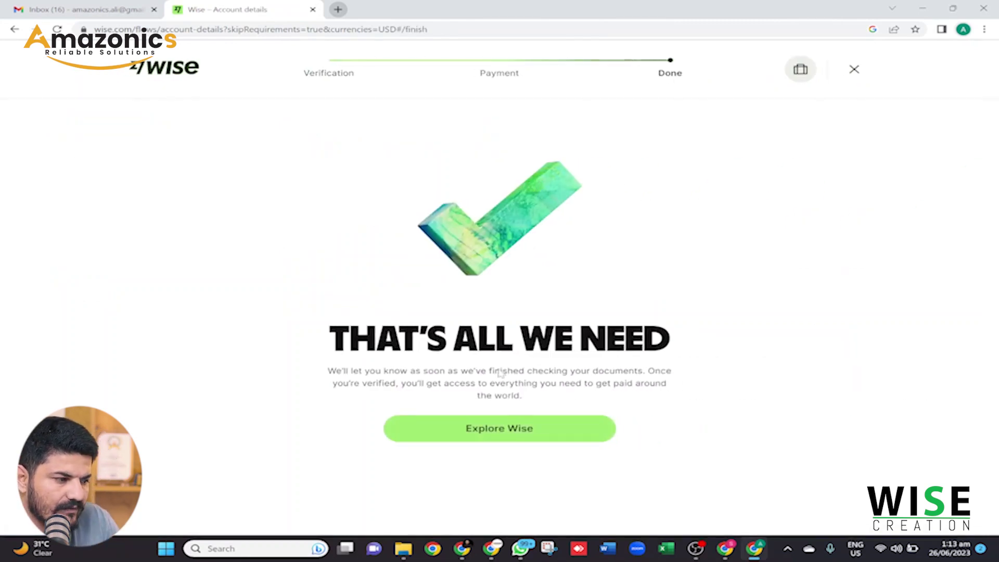
click(503, 432)
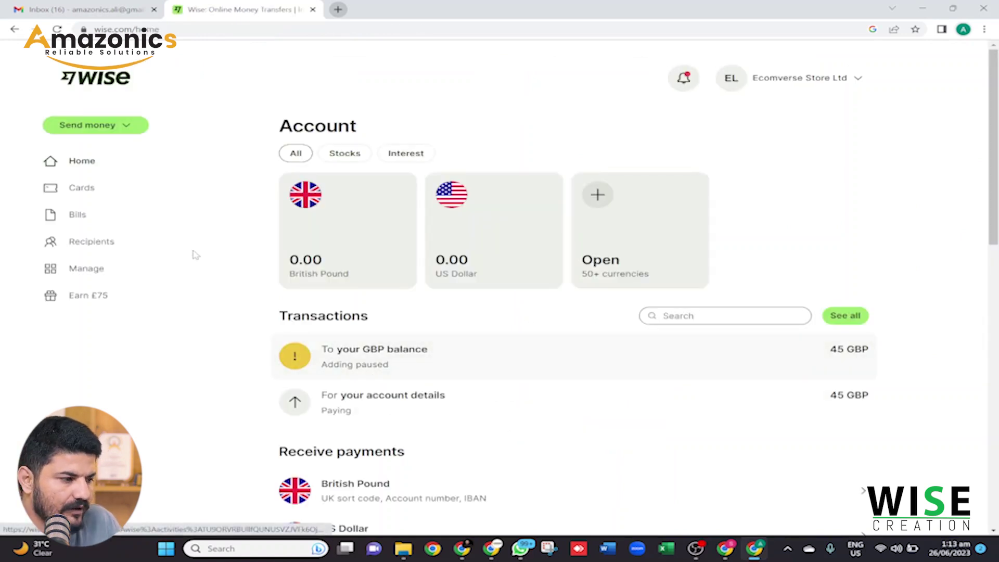
Look through the whole account home page and open the British Pound balance.
scroll(195, 255, down, 10)
scroll(195, 255, down, 4)
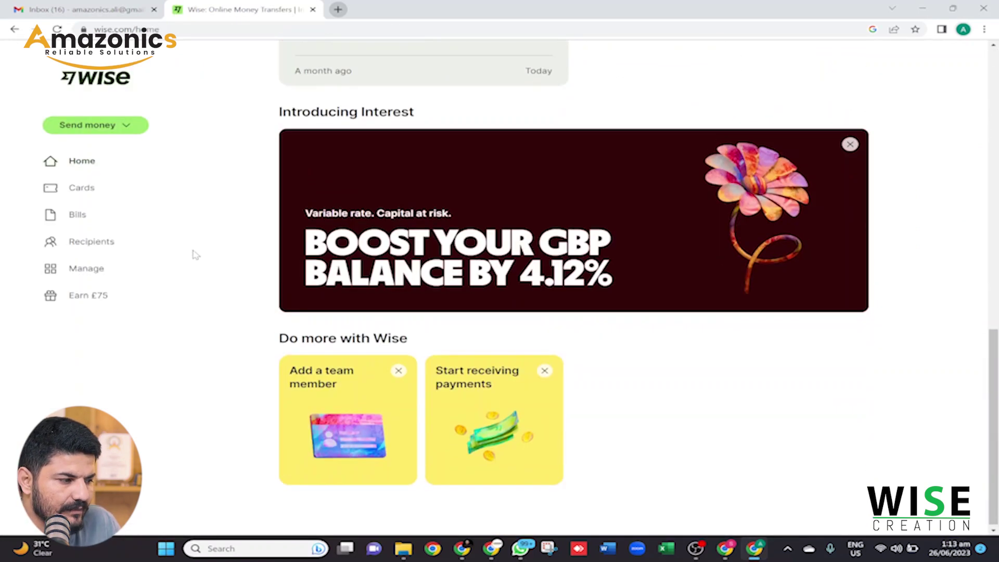
scroll(195, 255, up, 15)
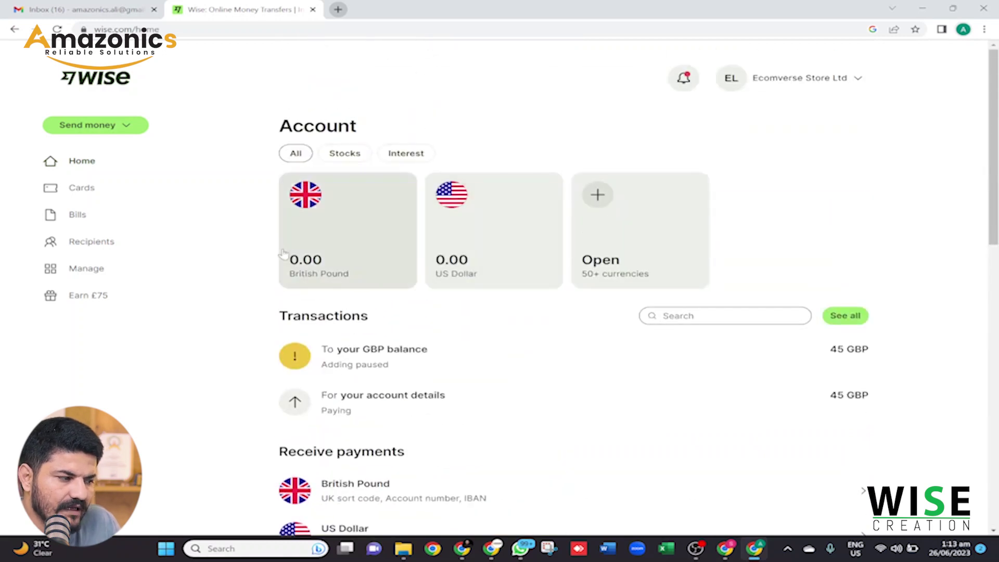
click(388, 261)
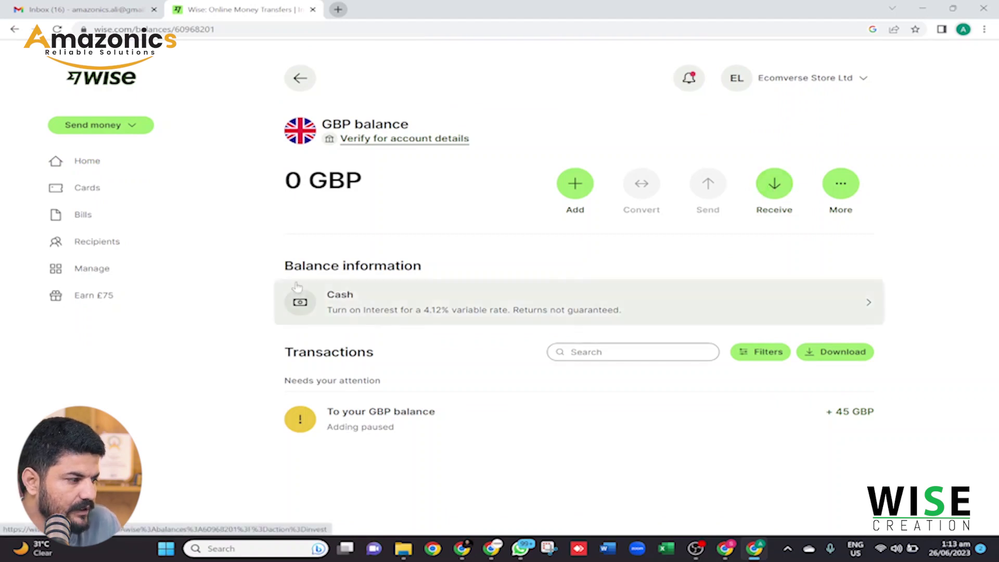
Order a free digital card and continue to the payment method choices for adding money.
click(96, 182)
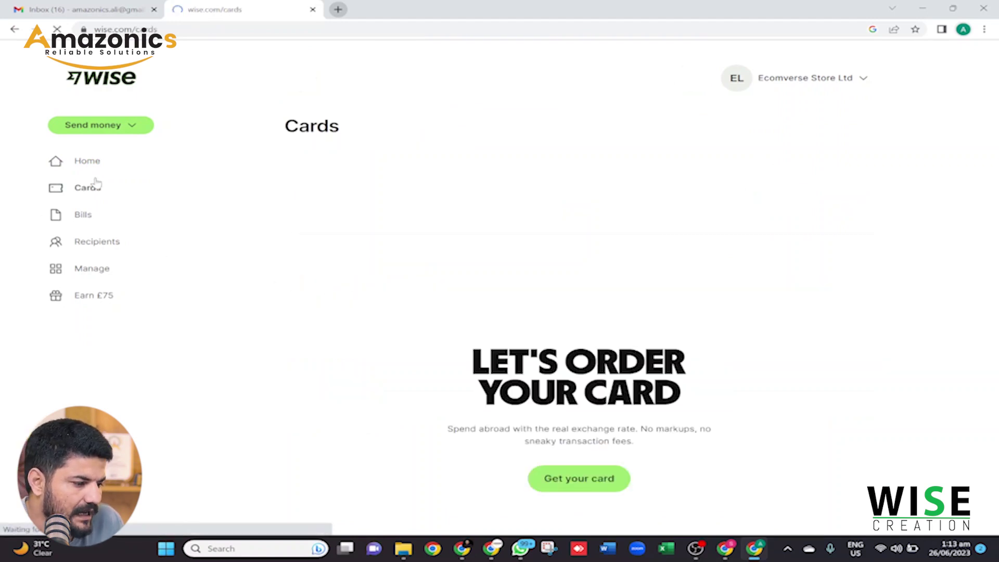
click(591, 477)
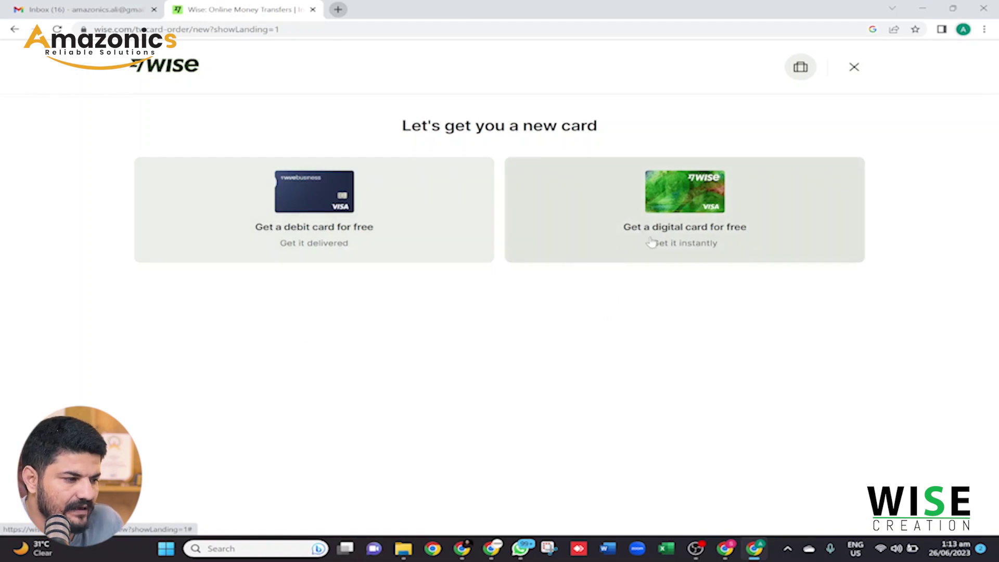
click(696, 242)
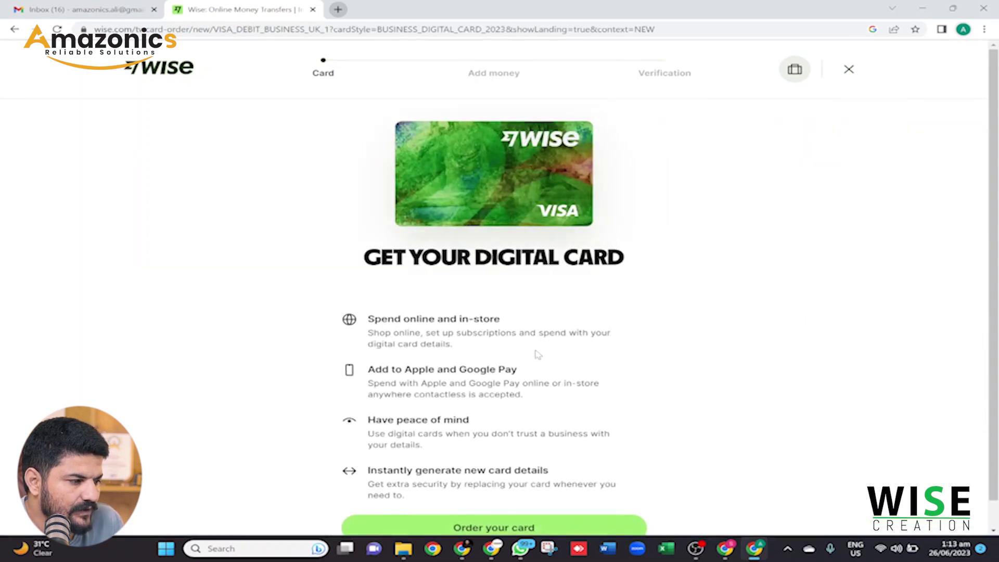
scroll(538, 355, down, 1)
click(496, 506)
click(507, 314)
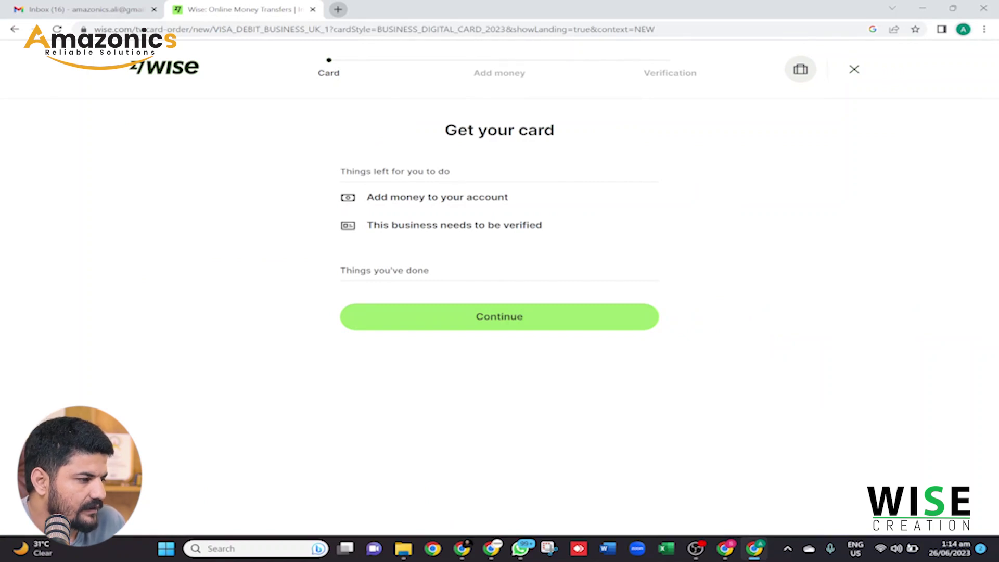
click(496, 317)
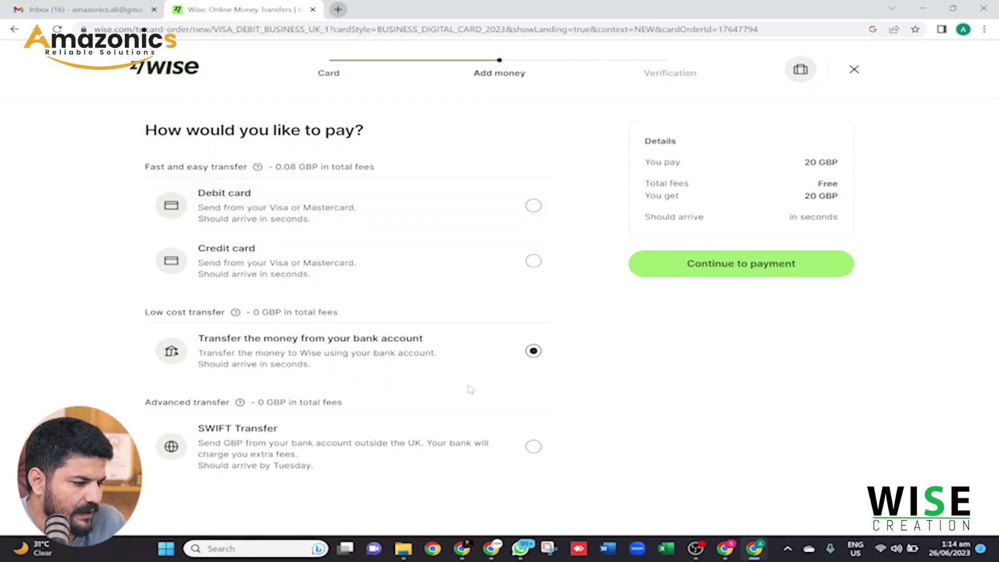
Pay the 20 GBP top-up by debit card, approve it through the Wise App, and show the ordered cards.
click(415, 223)
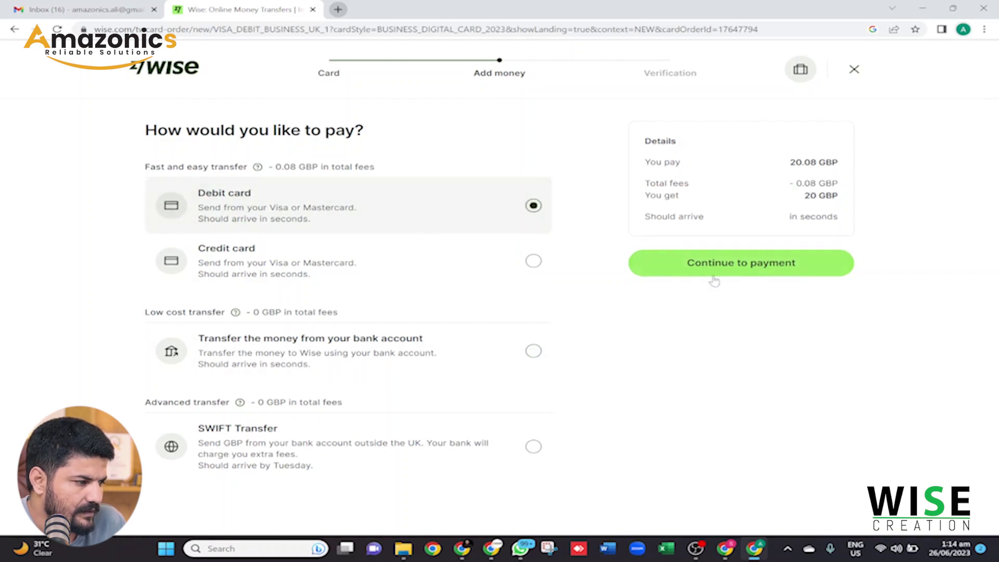
click(715, 276)
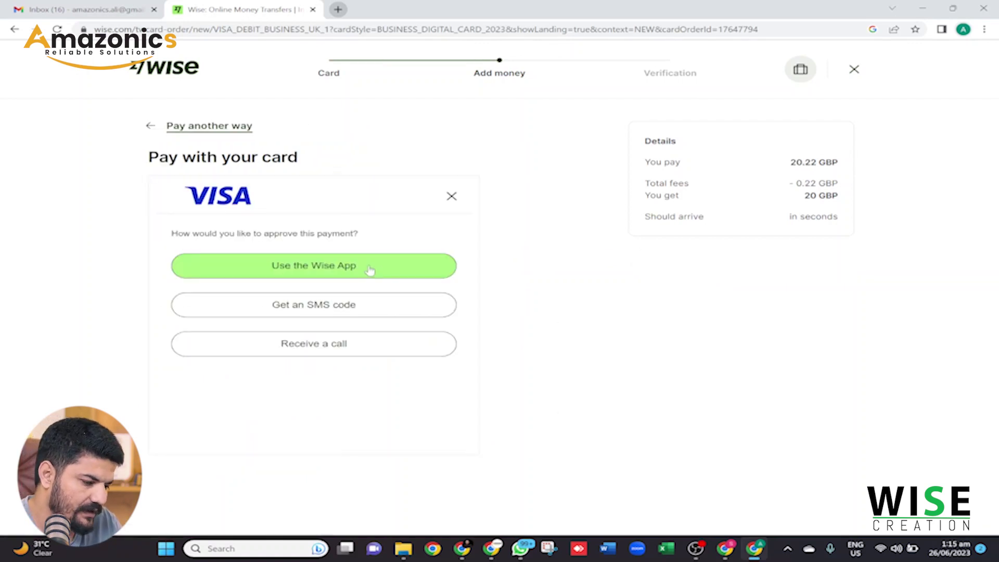
click(362, 271)
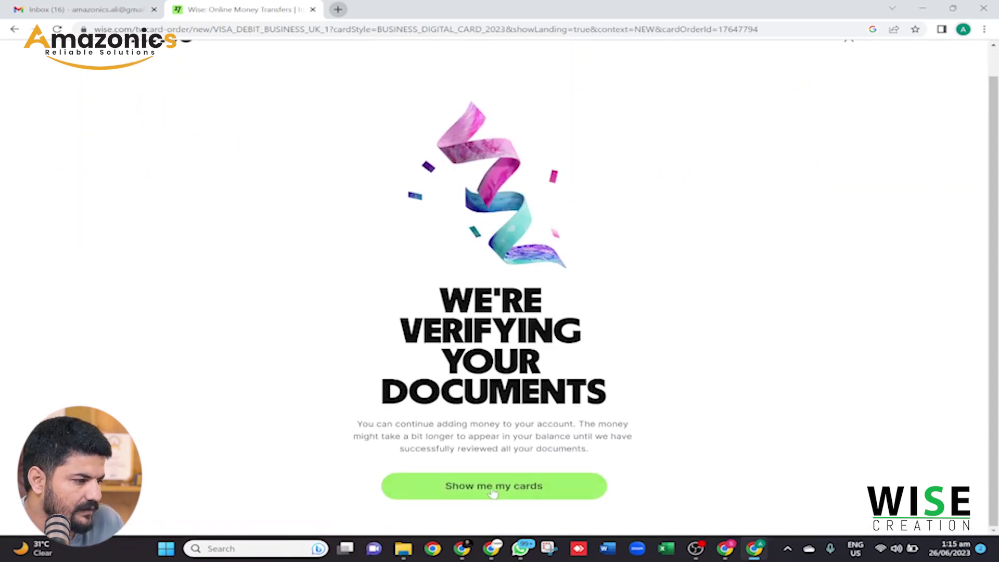
click(493, 487)
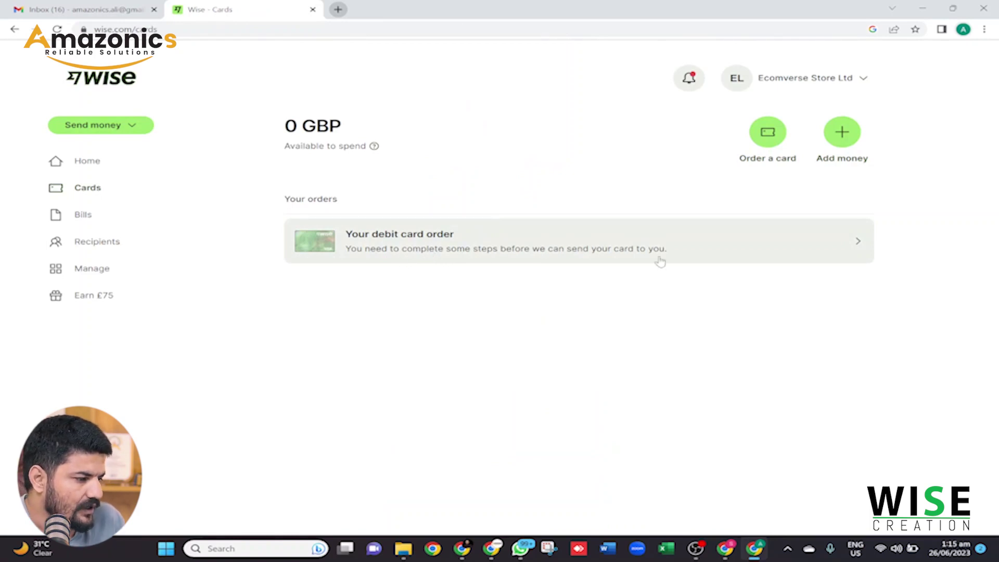
Open the debit card order and review its remaining requirements.
click(677, 250)
scroll(440, 357, down, 1)
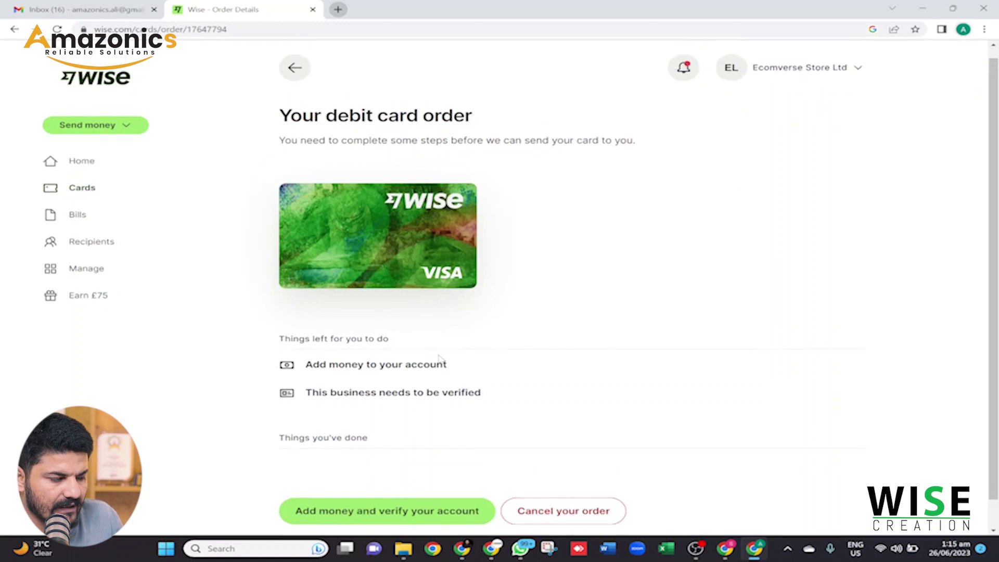
scroll(439, 357, down, 1)
scroll(440, 359, up, 1)
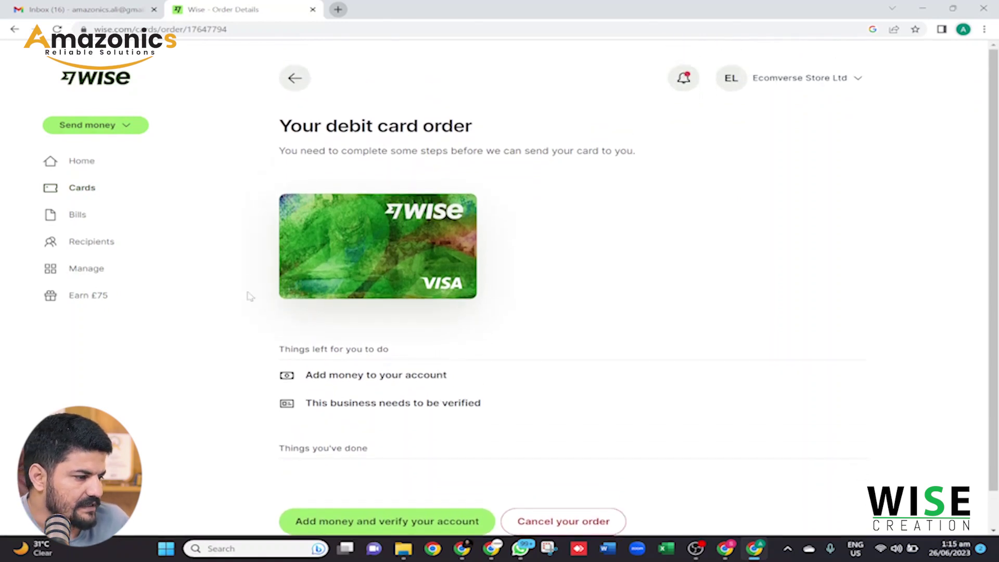
Return to the account home and review the recent transactions and receive payments sections.
click(102, 162)
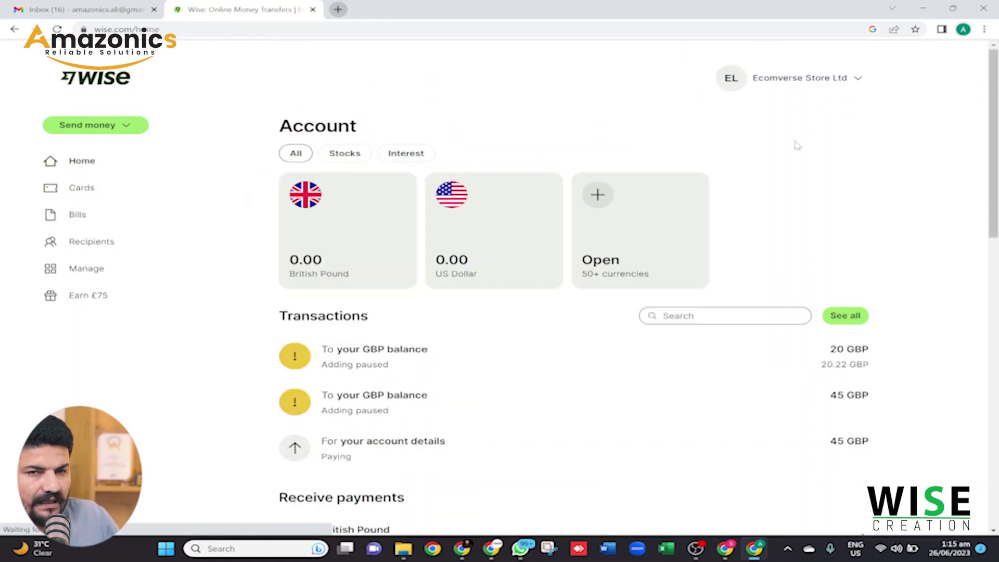
scroll(528, 263, down, 3)
scroll(527, 261, up, 4)
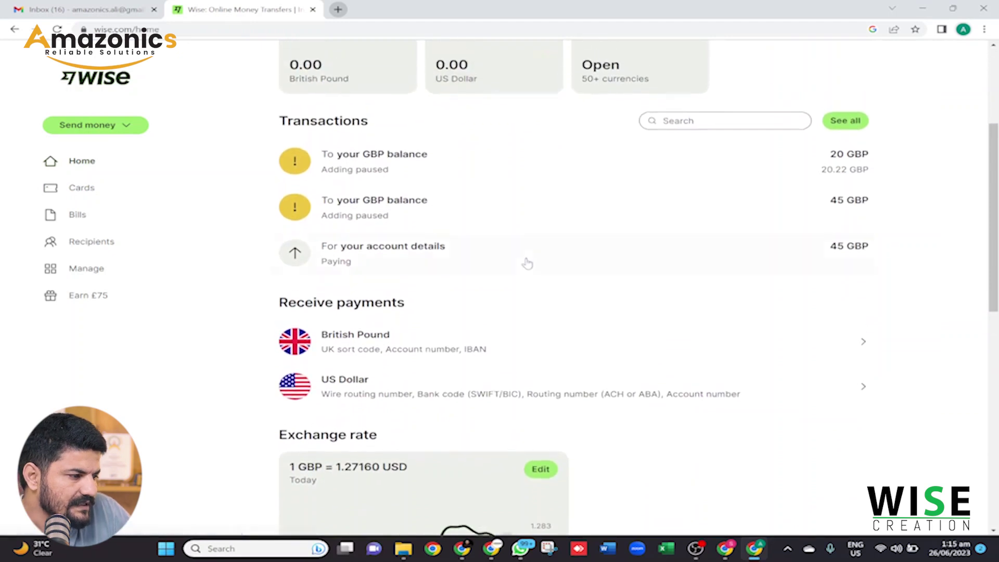
Switch to the Gmail inbox, refresh it to check for new Wise e-mails, and return to the Wise account.
click(67, 5)
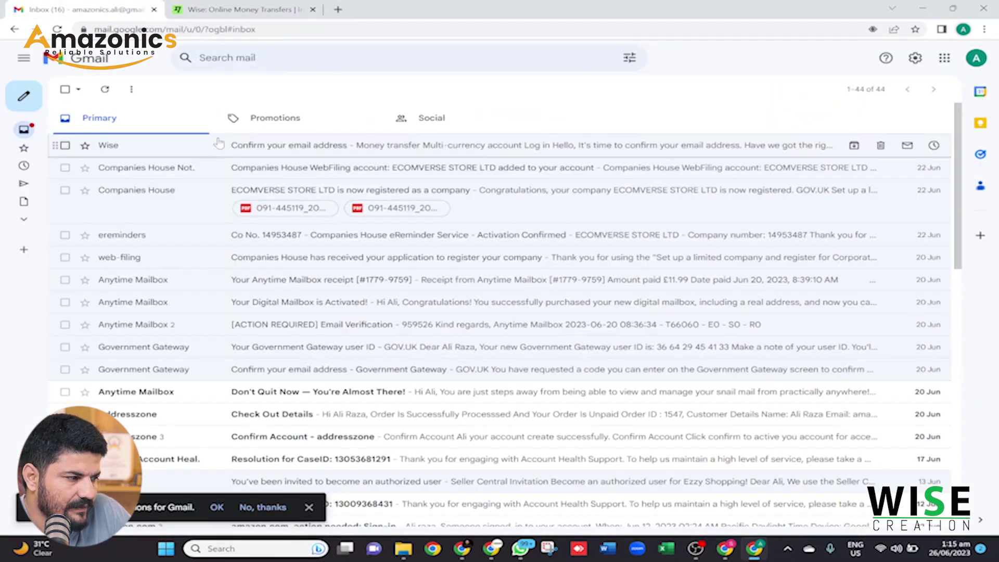
click(57, 29)
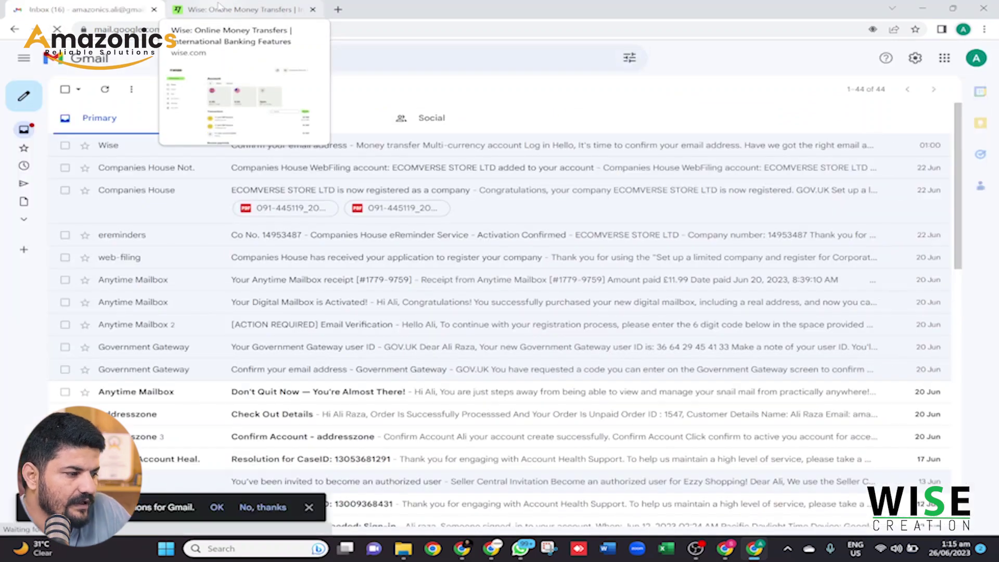
click(223, 5)
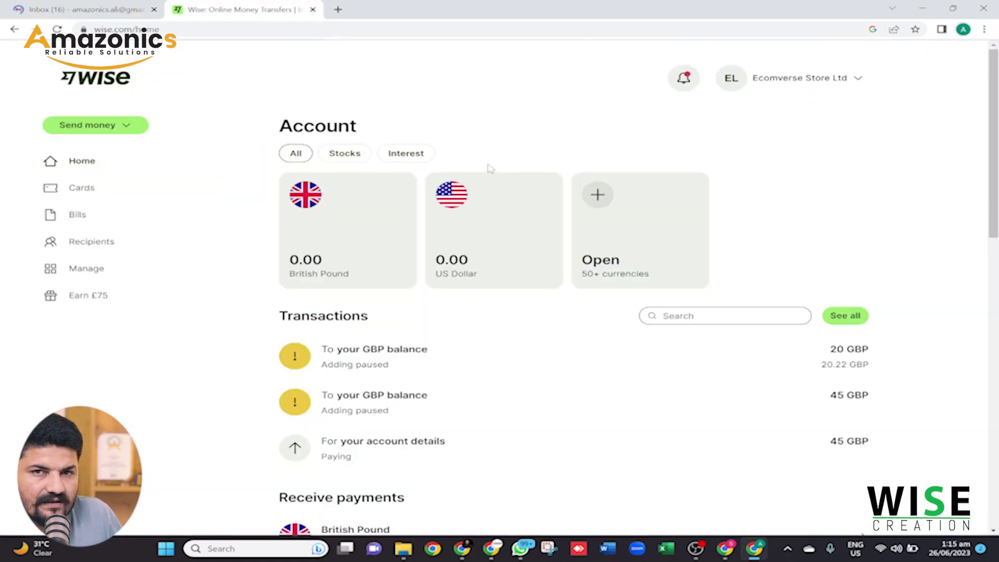
Look over the account home page once more and open the business account's profile options.
scroll(489, 168, down, 10)
scroll(489, 168, up, 15)
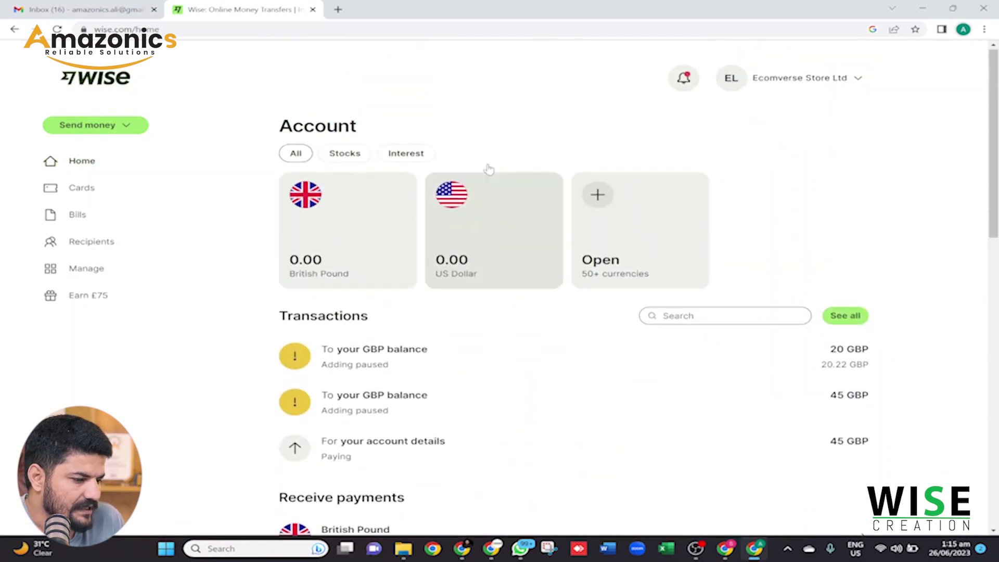
click(826, 78)
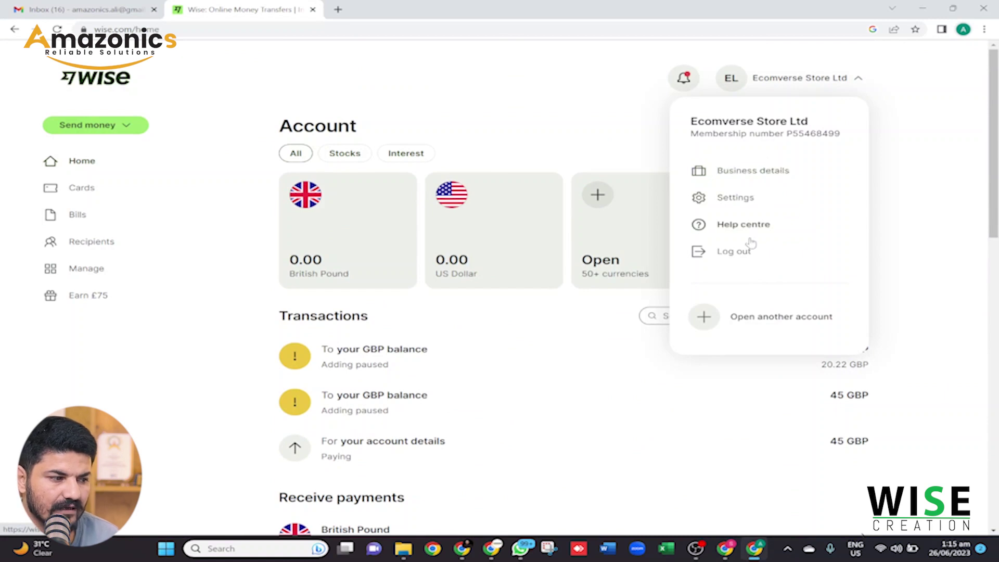
Open the business details and review the registered address, business information and trading addresses.
click(765, 182)
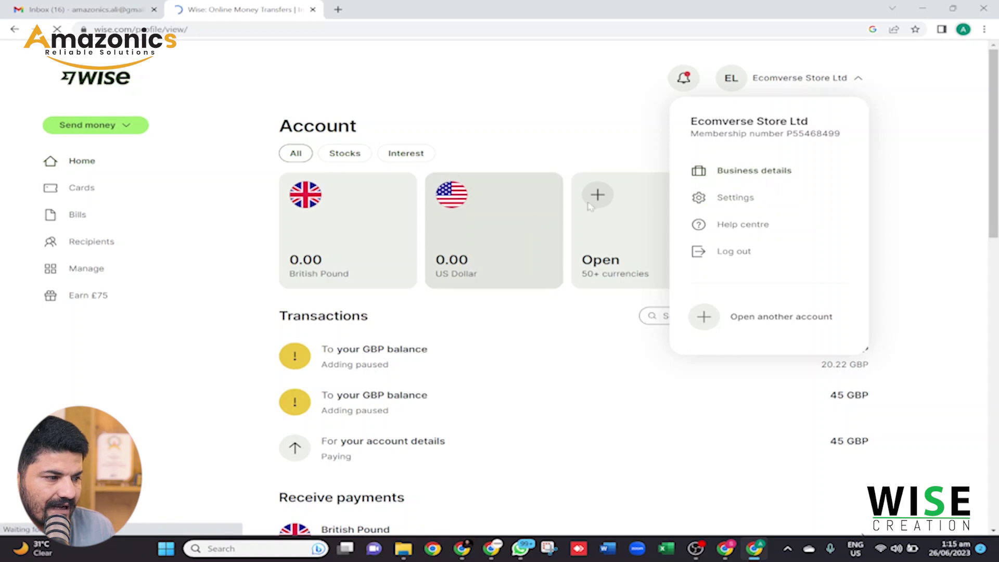
scroll(462, 235, down, 1)
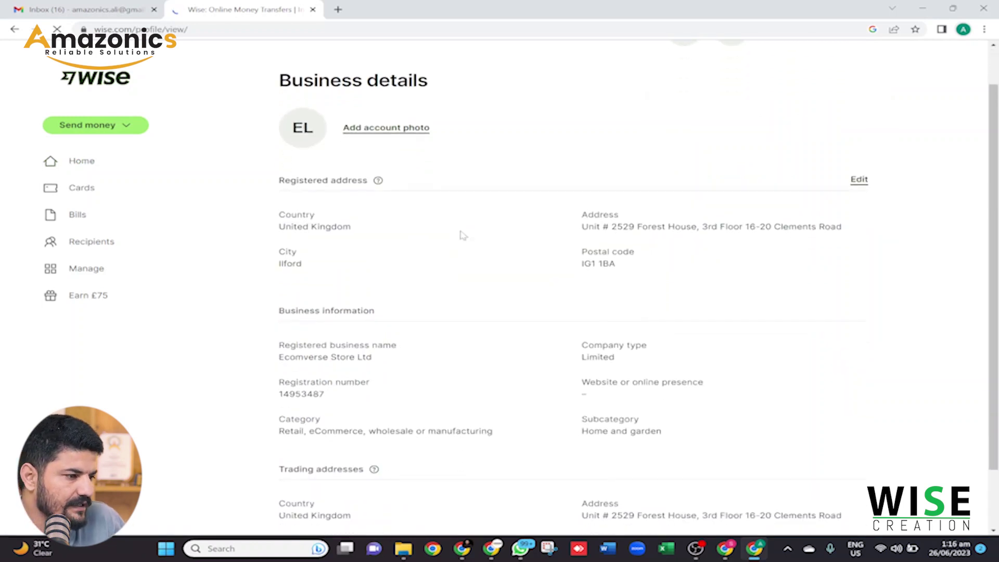
scroll(462, 235, down, 1)
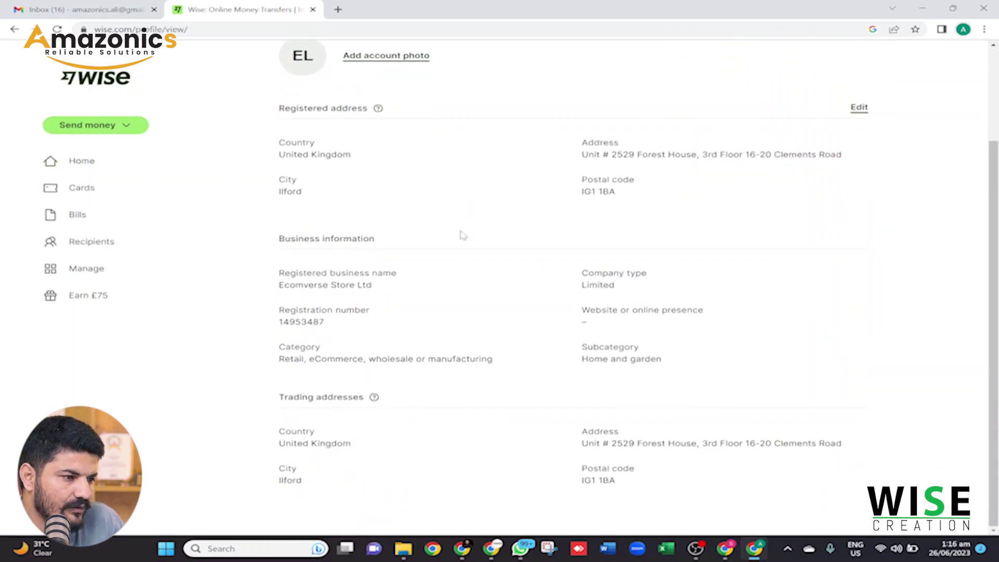
scroll(462, 234, up, 2)
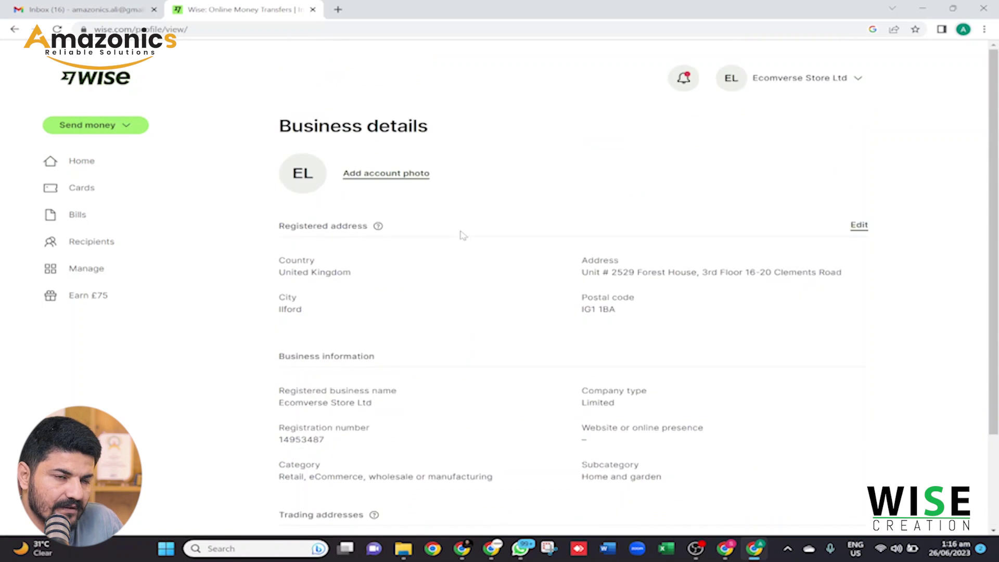
Open the business account's settings and look through the full list of available options.
click(811, 93)
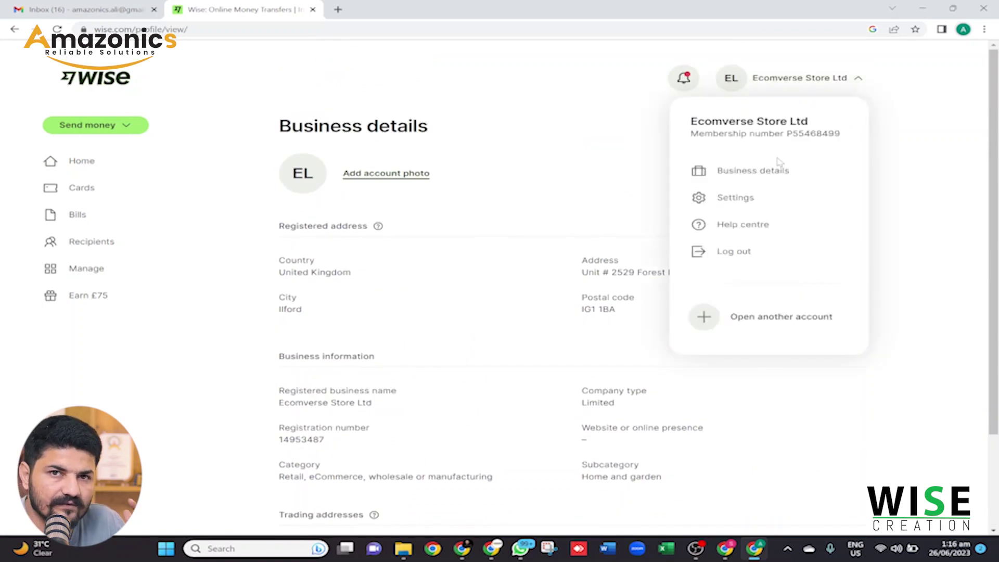
click(744, 204)
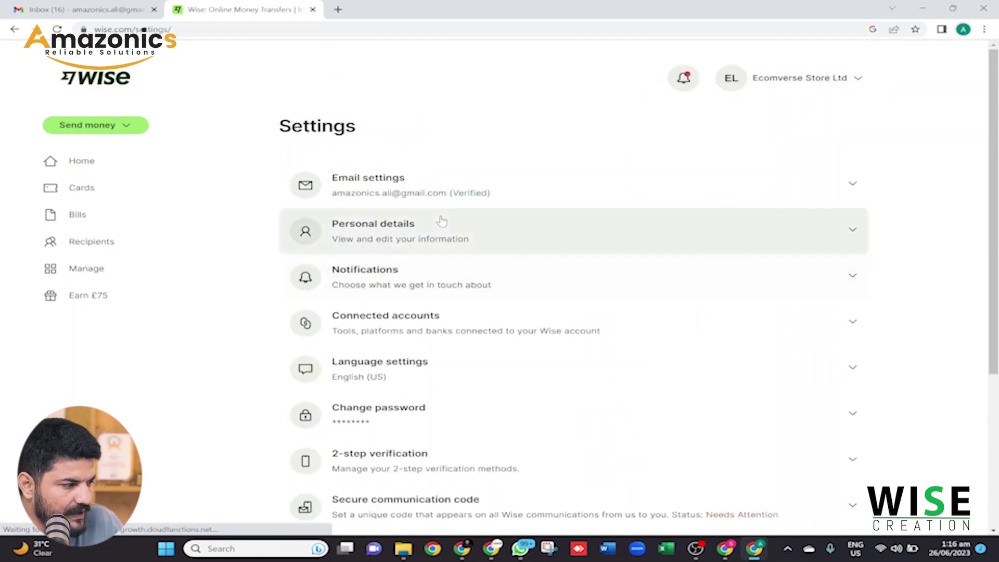
scroll(441, 221, down, 4)
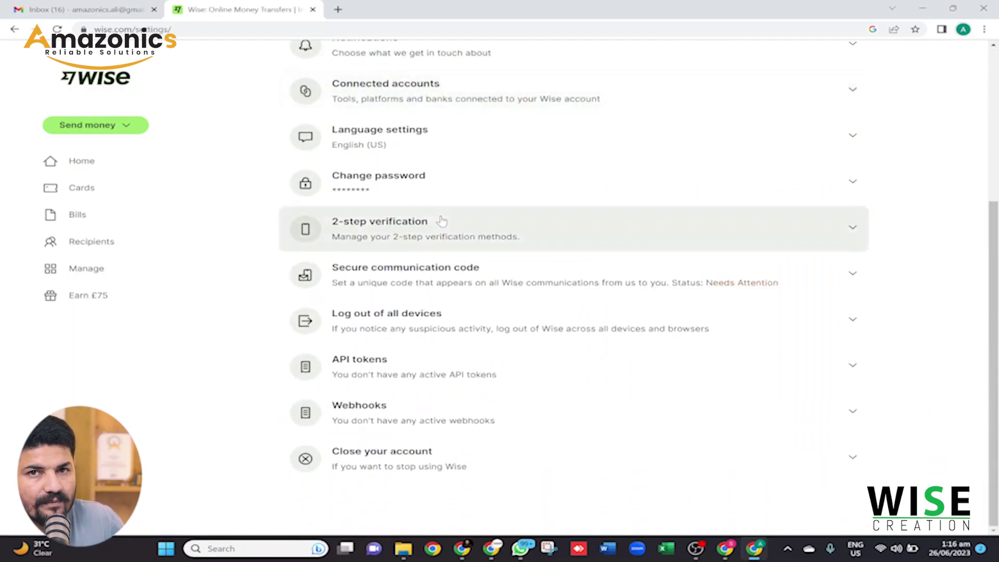
scroll(441, 221, up, 4)
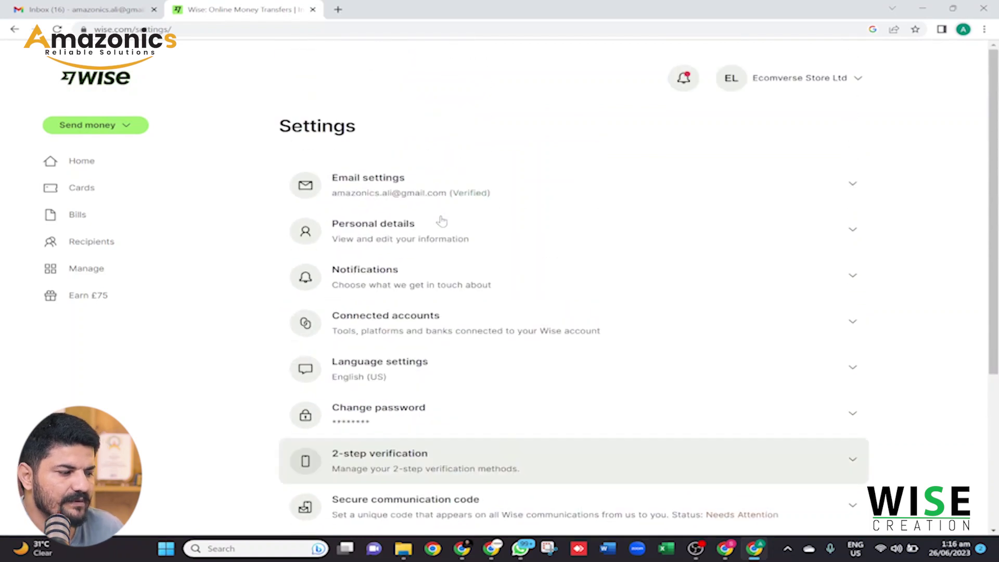